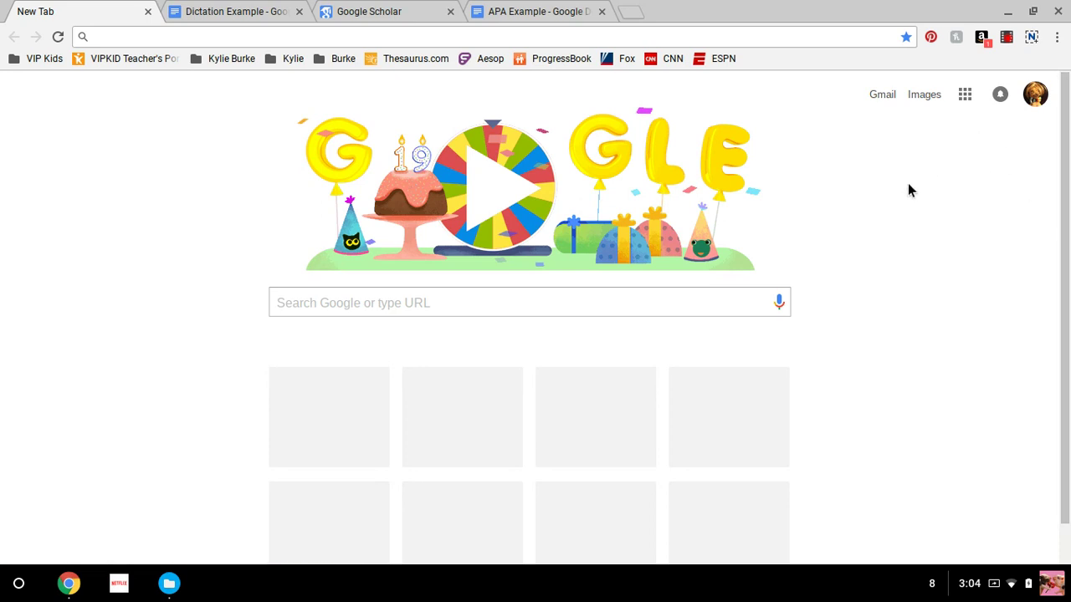
In the Dictation Example document, dictate "Factors influence emotional disturbance and adults living in extreme poverty" with voice typing, and stop recording
left_click(965, 95)
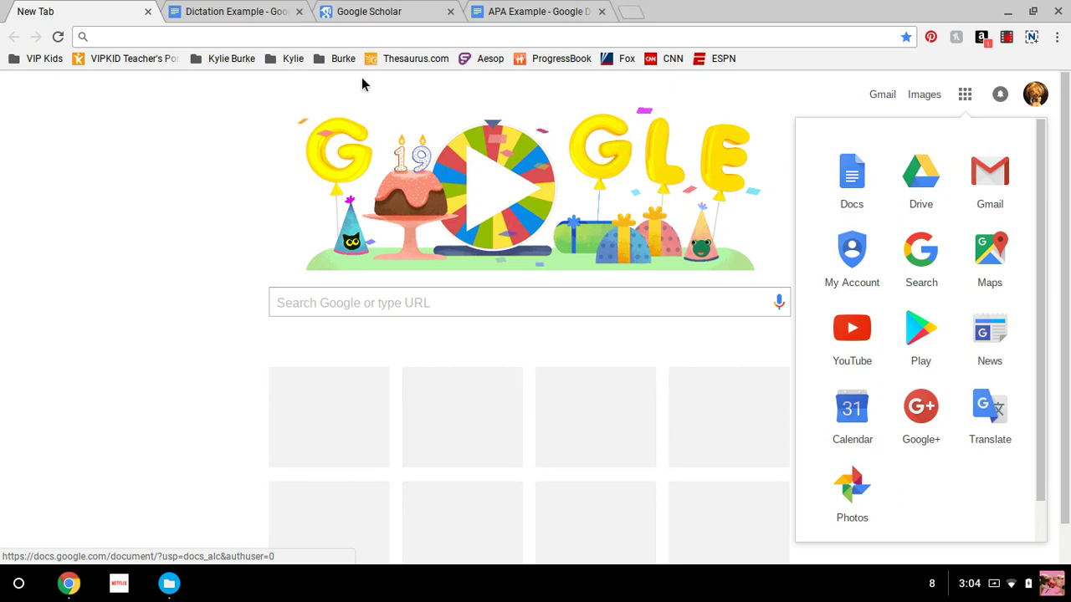
left_click(227, 11)
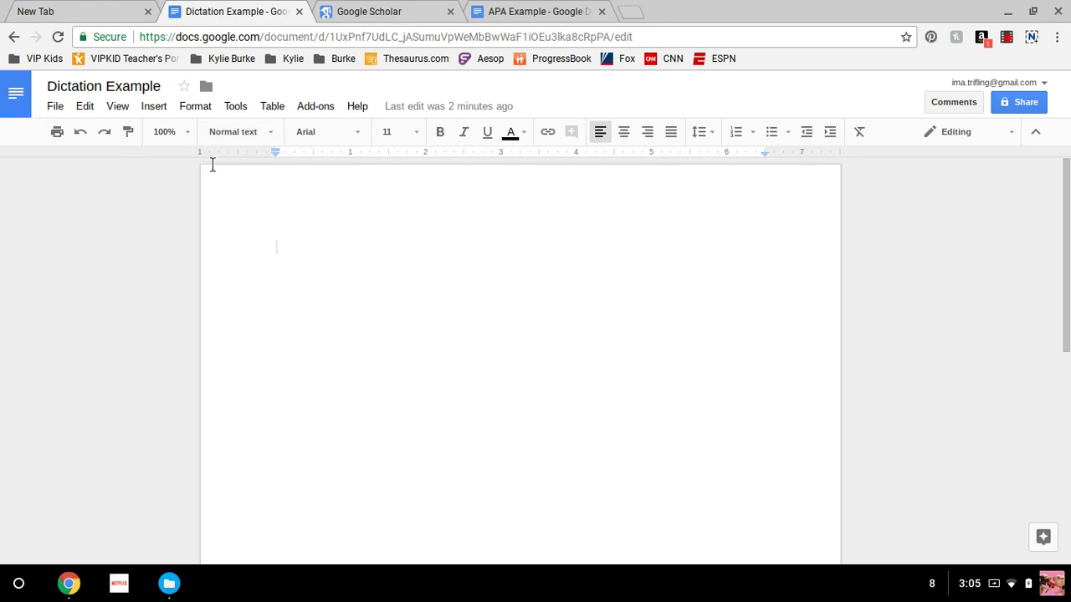
left_click(233, 106)
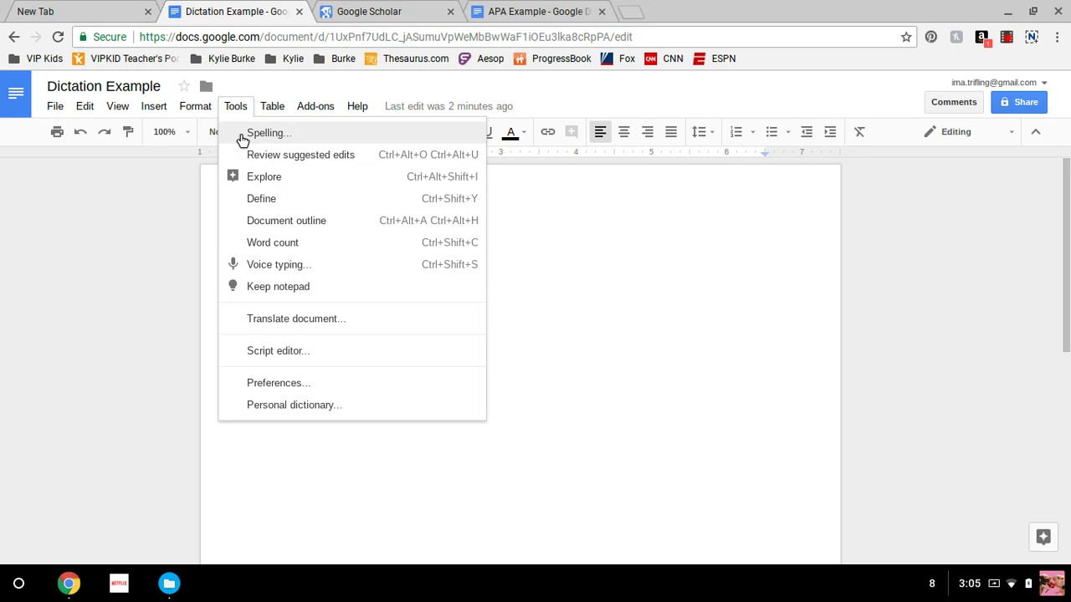
left_click(263, 265)
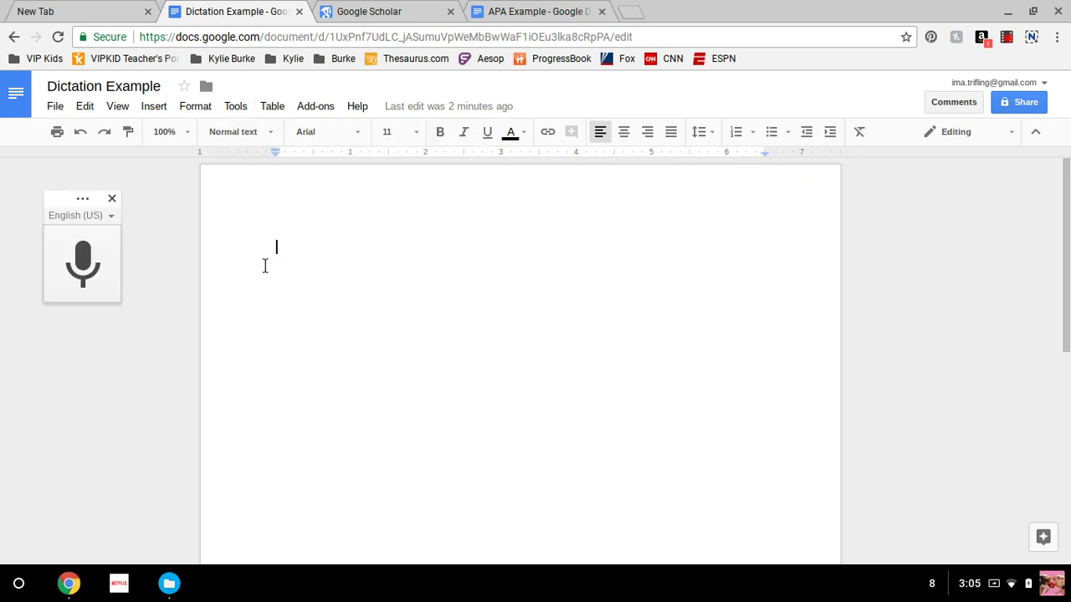
left_click(82, 263)
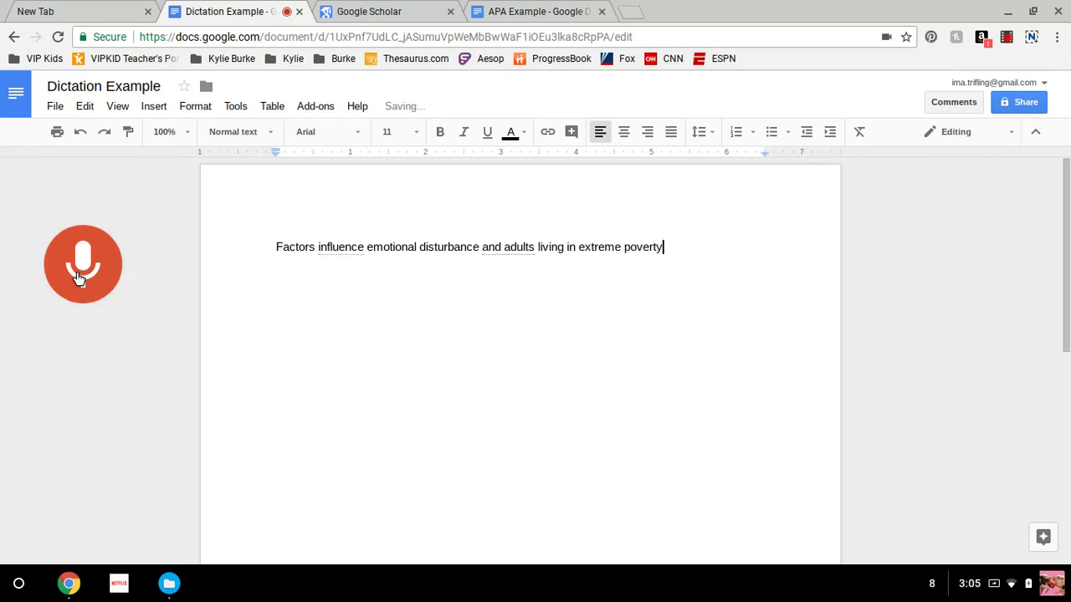
left_click(78, 278)
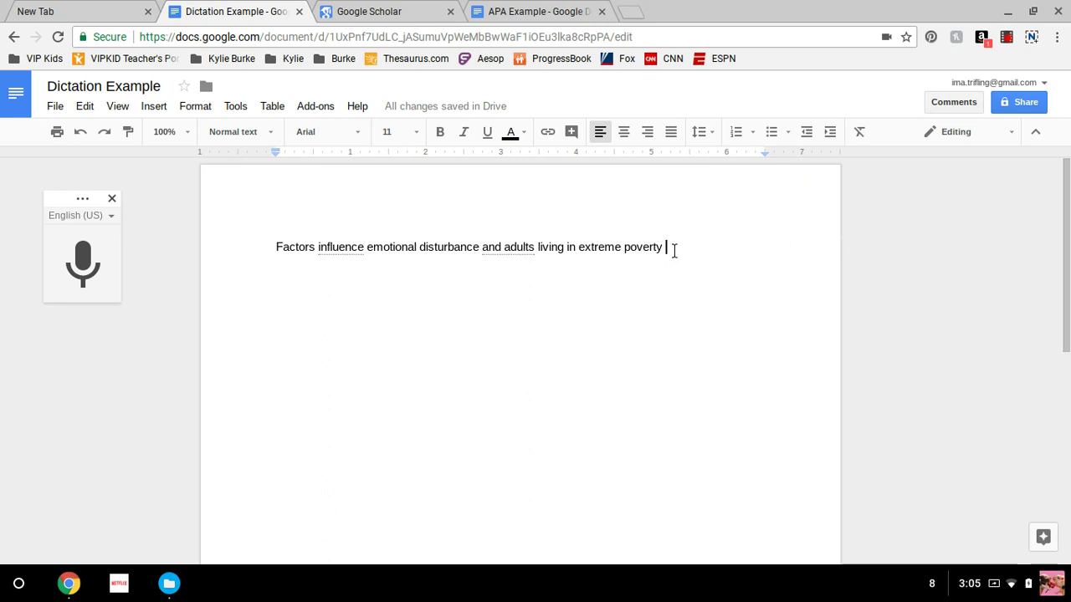
Copy the dictated sentence and use it as the search query for articles in Google Scholar
left_click_drag(675, 248, 268, 251)
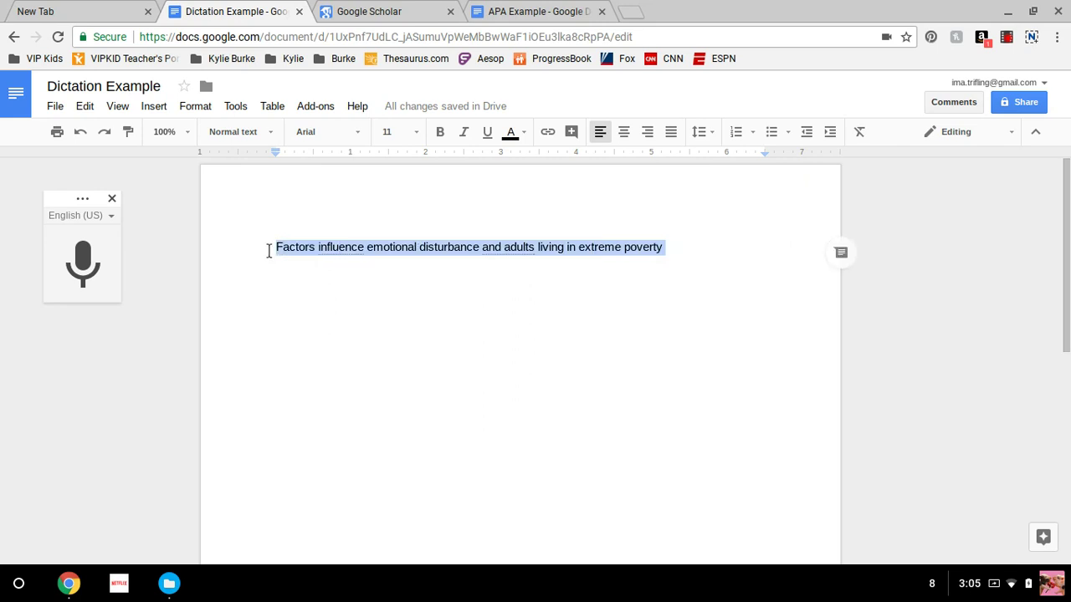
right_click(320, 247)
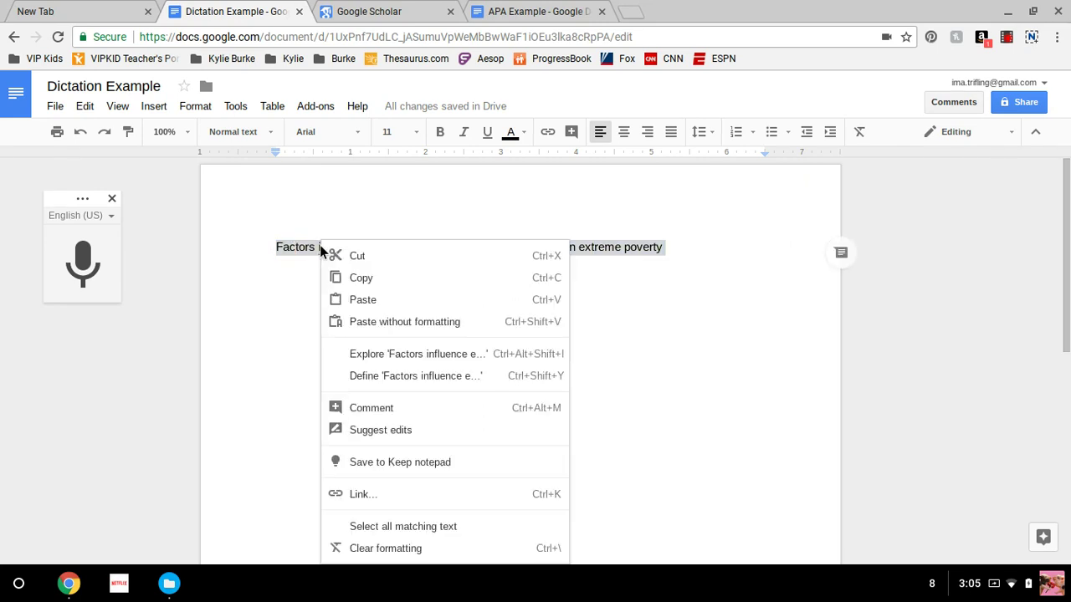
left_click(371, 284)
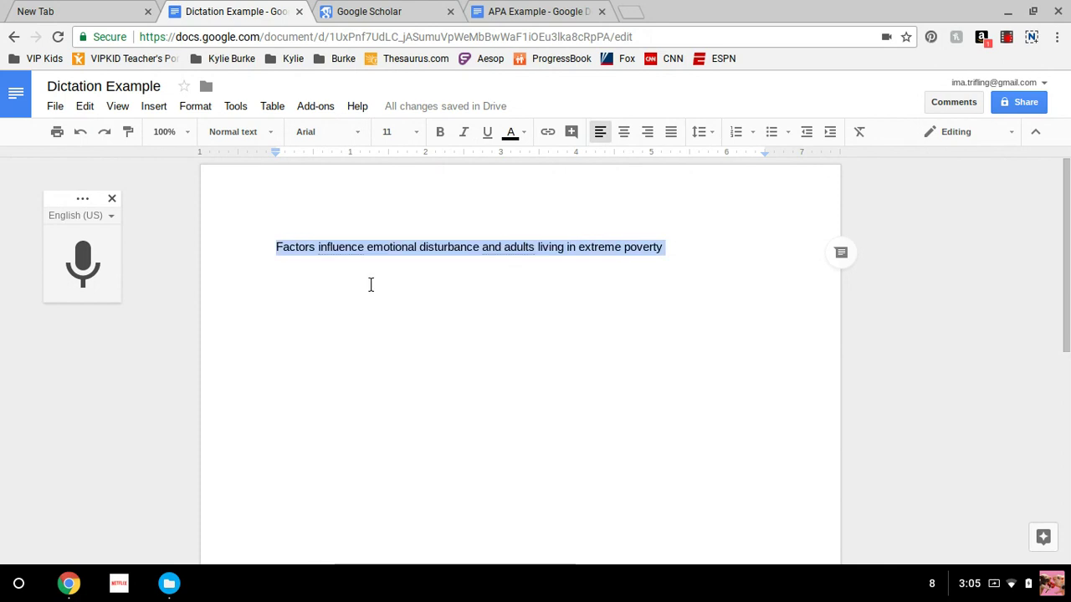
left_click(371, 15)
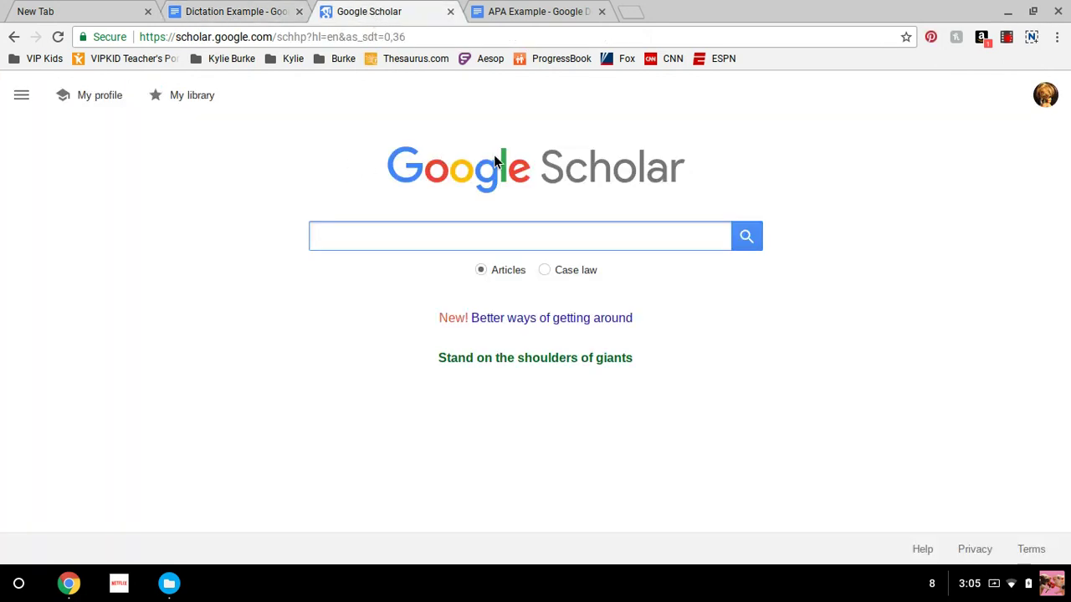
left_click(390, 235)
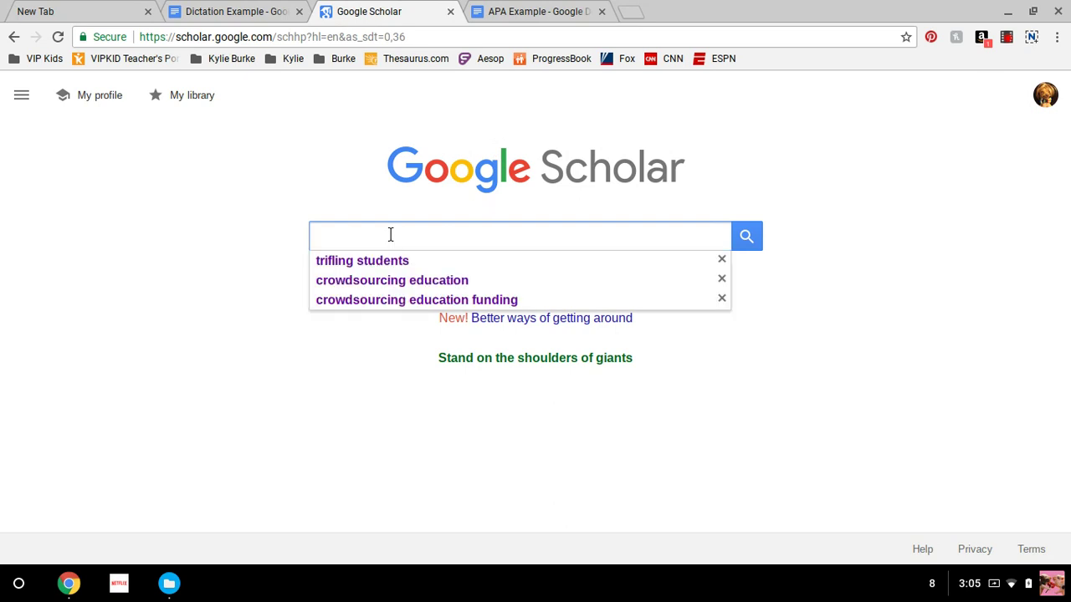
right_click(391, 236)
left_click(446, 347)
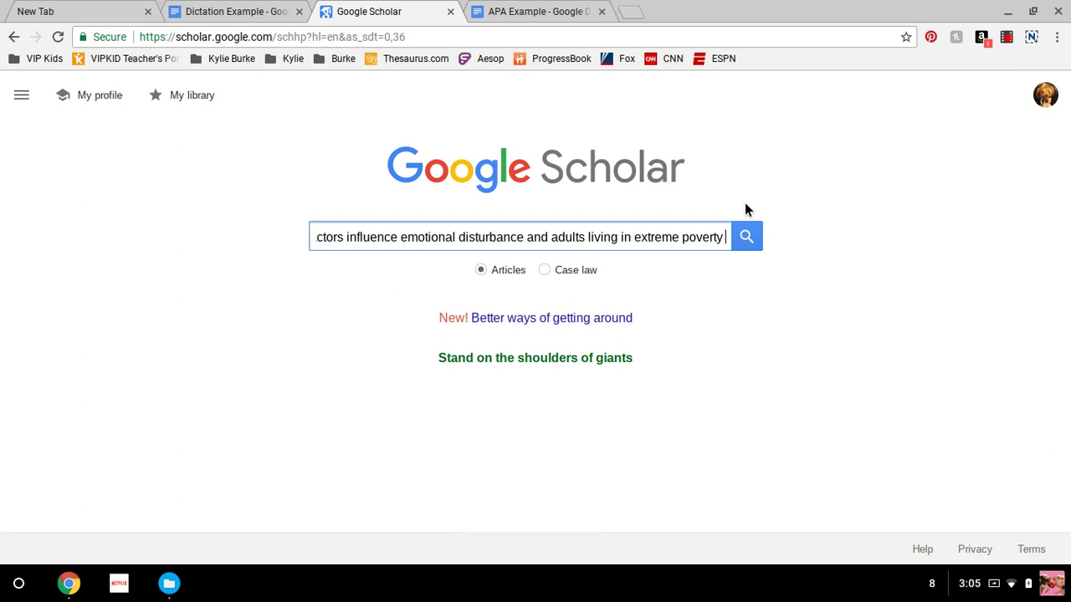
left_click(744, 235)
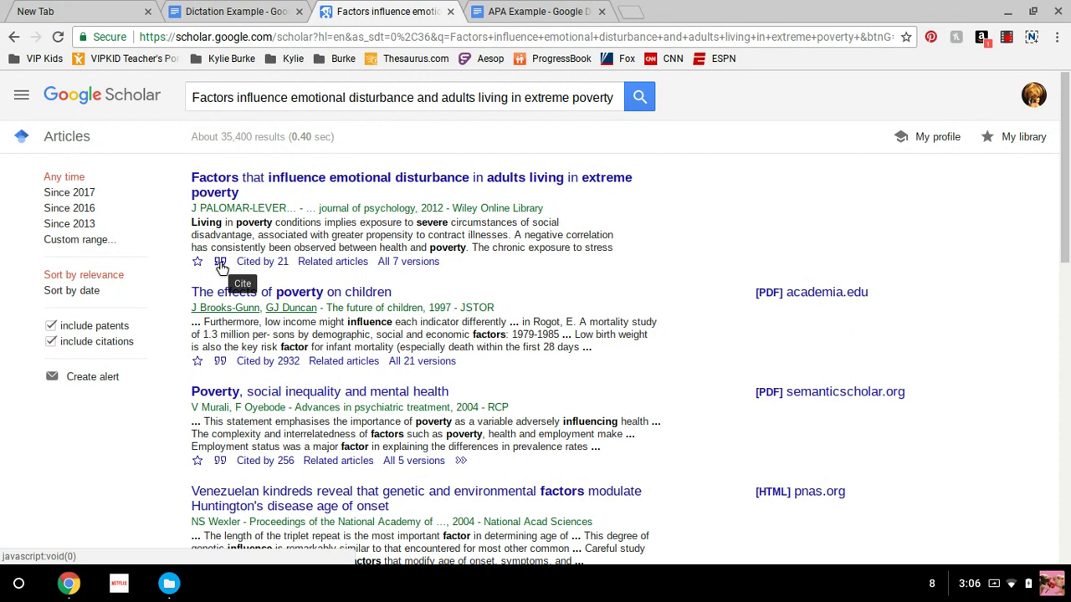
Open the citation formats for the first search result and copy its APA citation
left_click(221, 264)
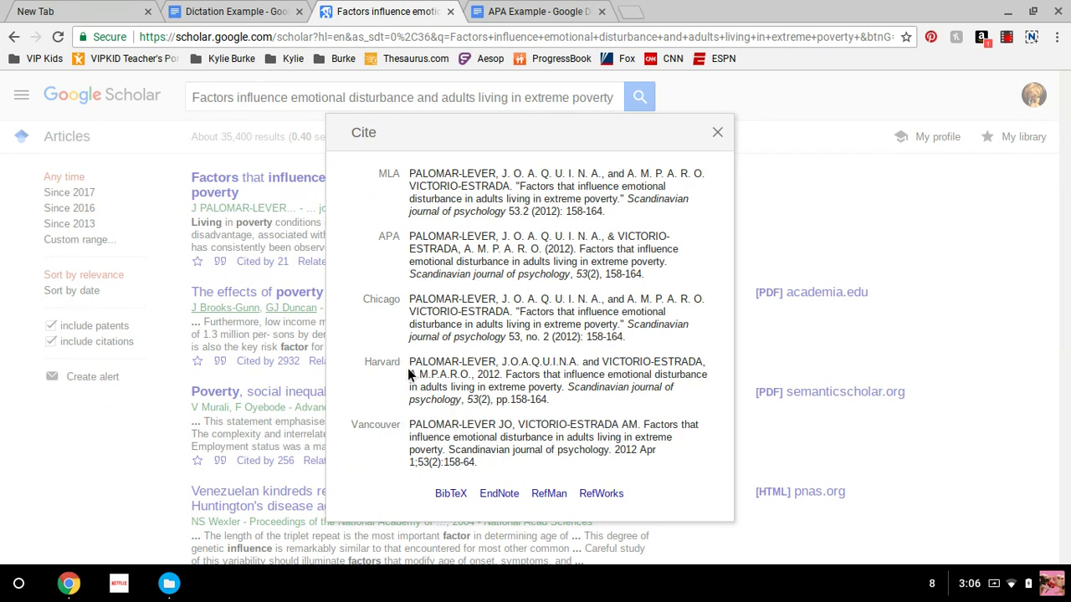
left_click(643, 272)
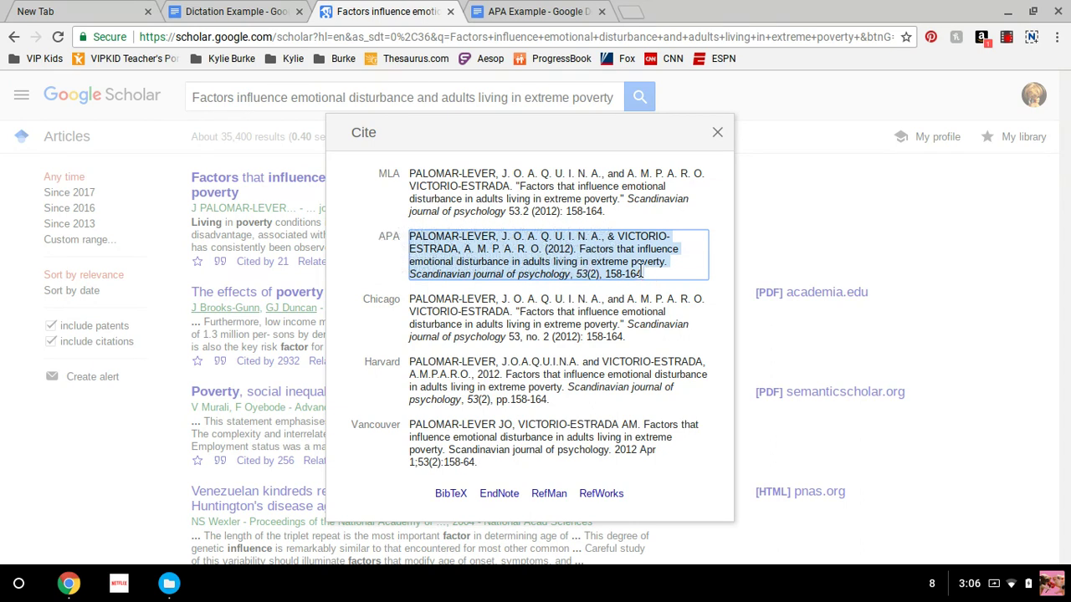
left_click_drag(641, 272, 389, 250)
right_click(523, 258)
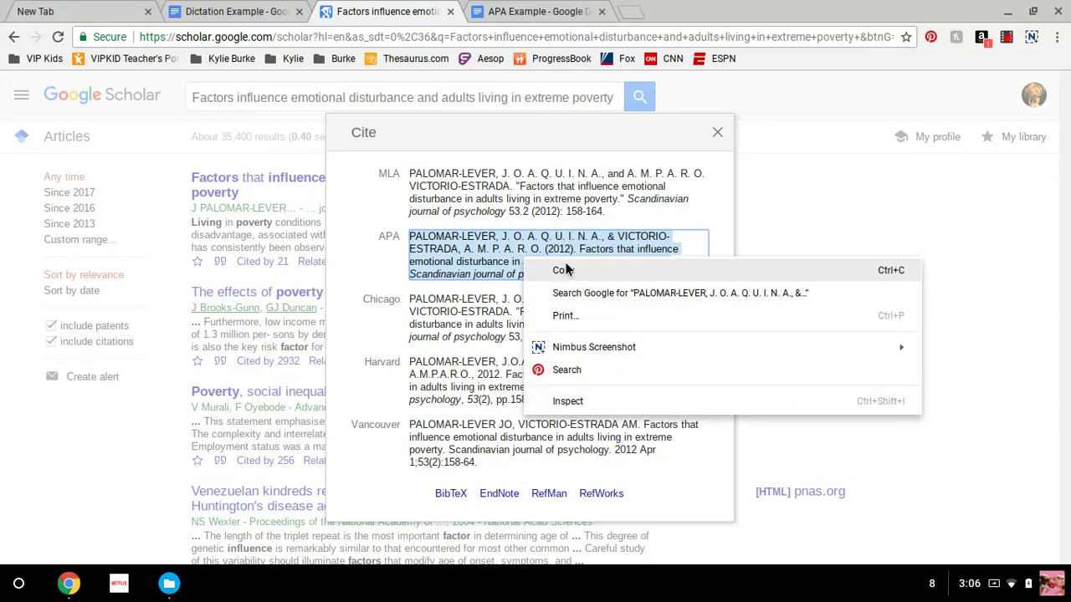
left_click(563, 269)
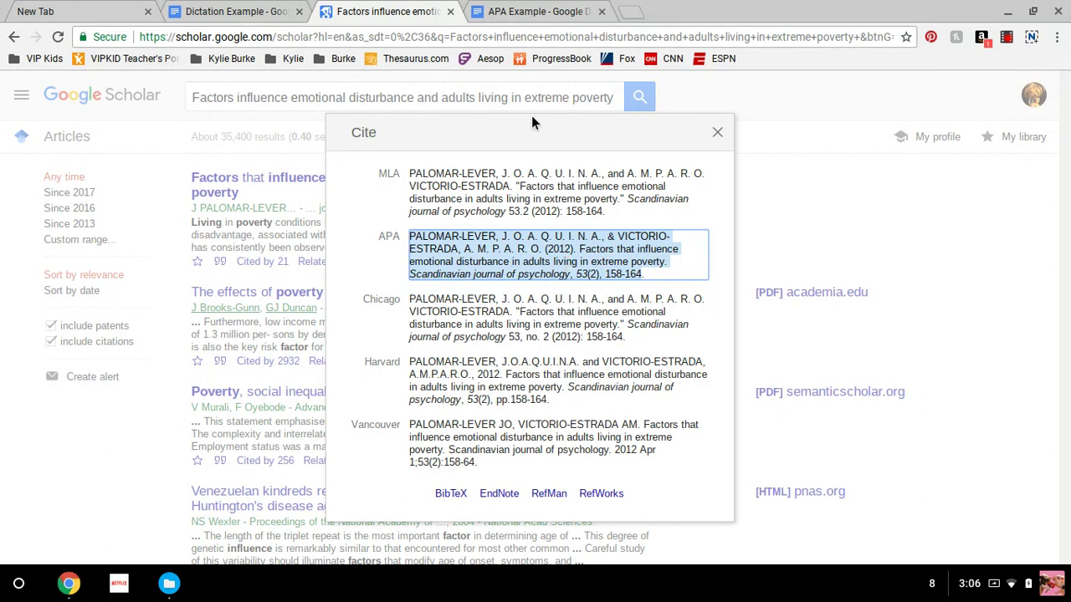
Paste the copied APA citation into the empty APA Example document
left_click(540, 13)
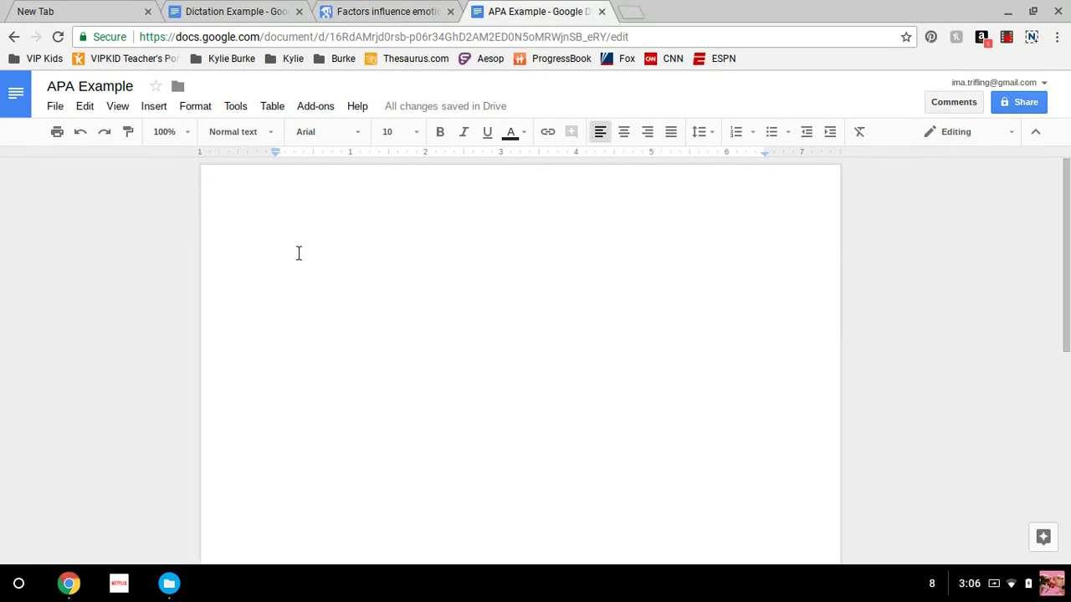
key("ctrl+v")
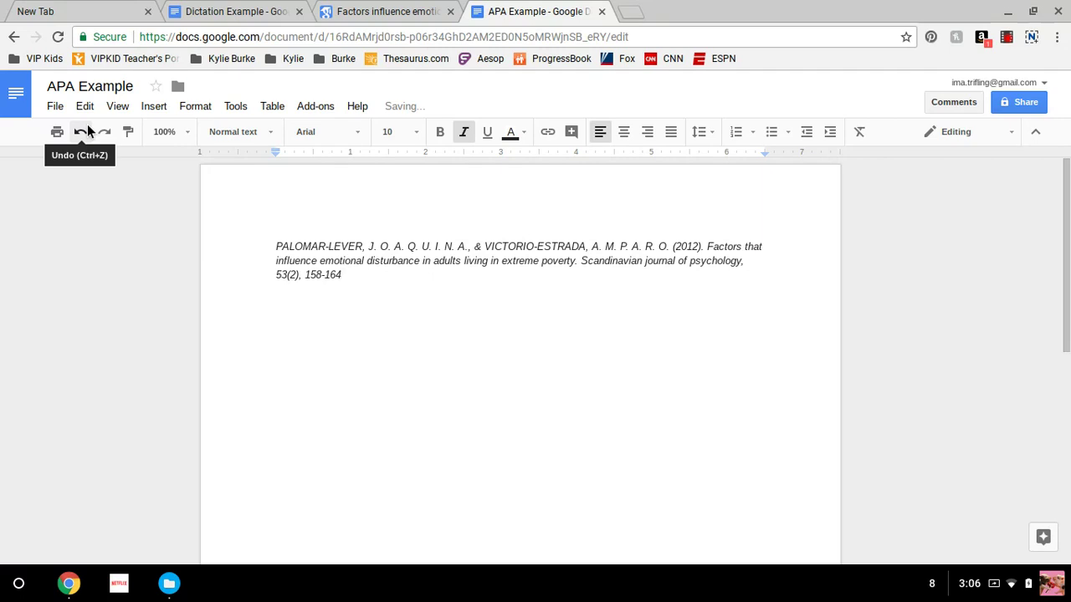
left_click(80, 132)
right_click(327, 251)
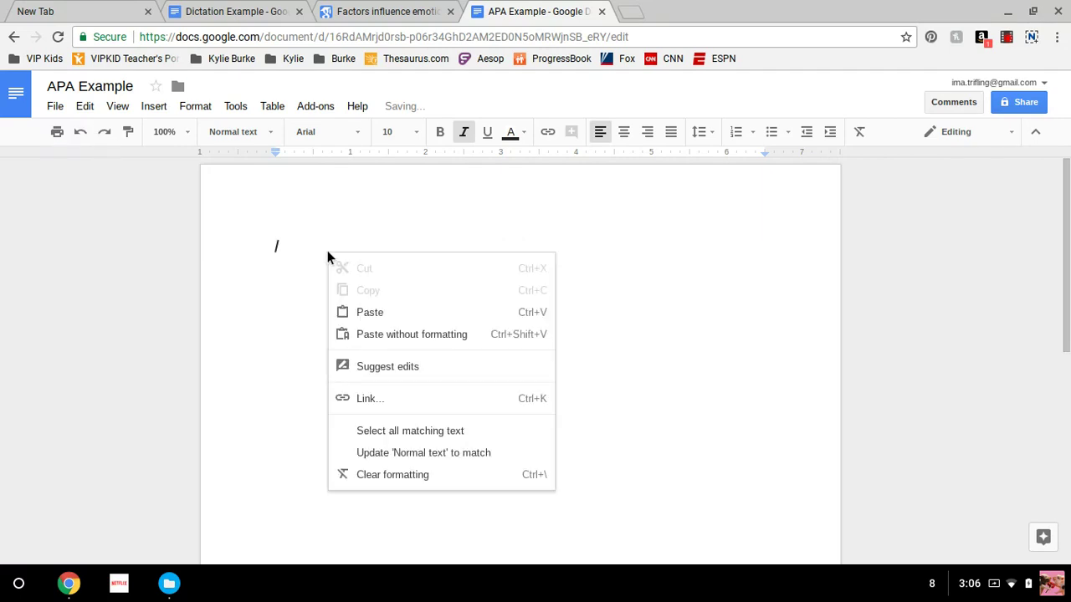
left_click(371, 316)
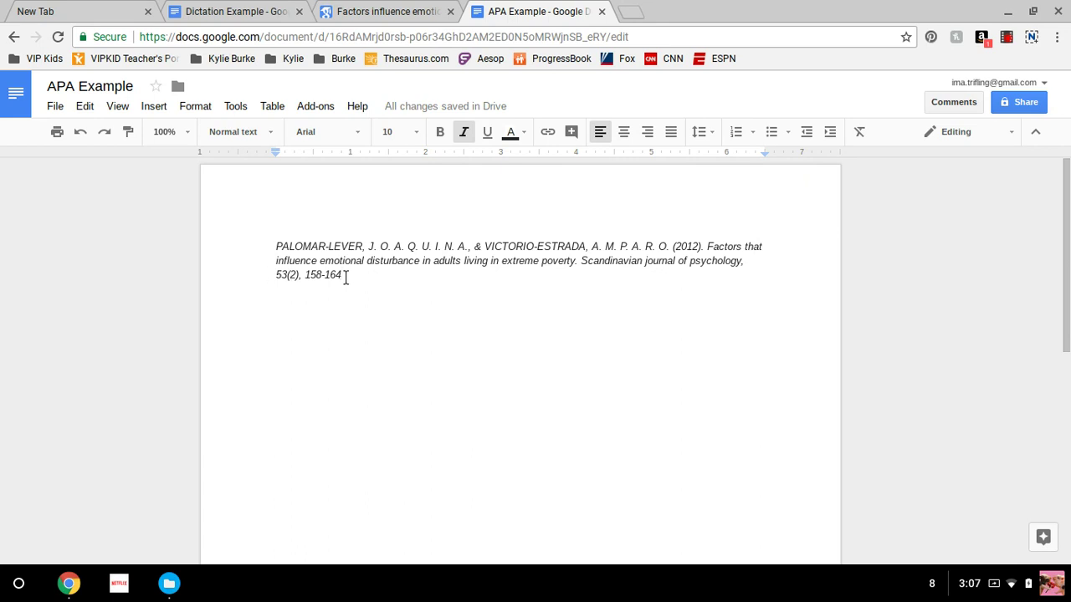
Cut the citation text from "influence emotional disturbance" onward and paste it on a new line indented by one tab
left_click_drag(344, 276, 271, 260)
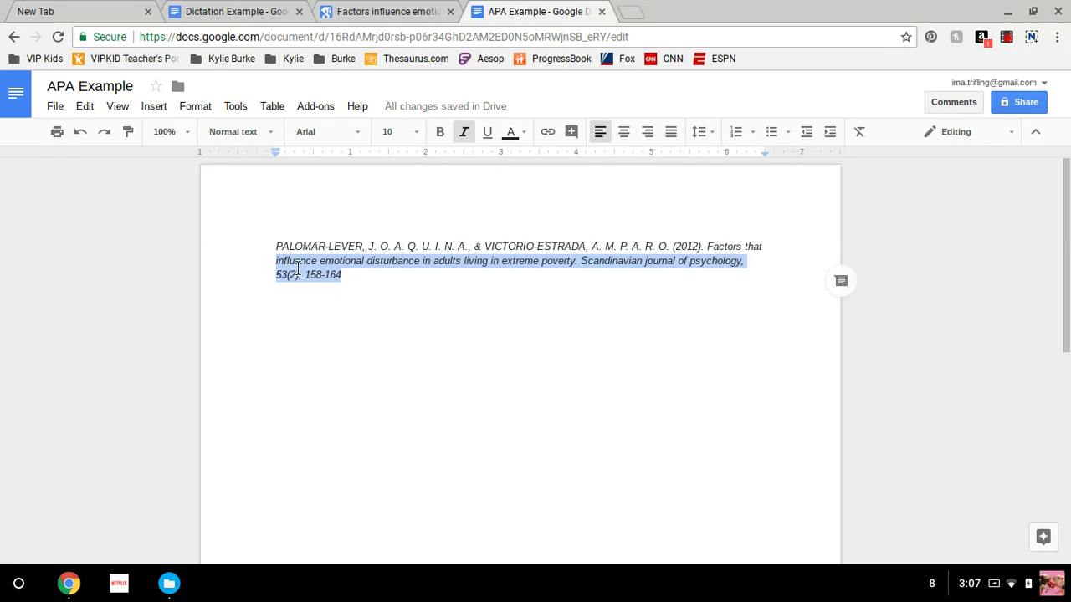
right_click(297, 262)
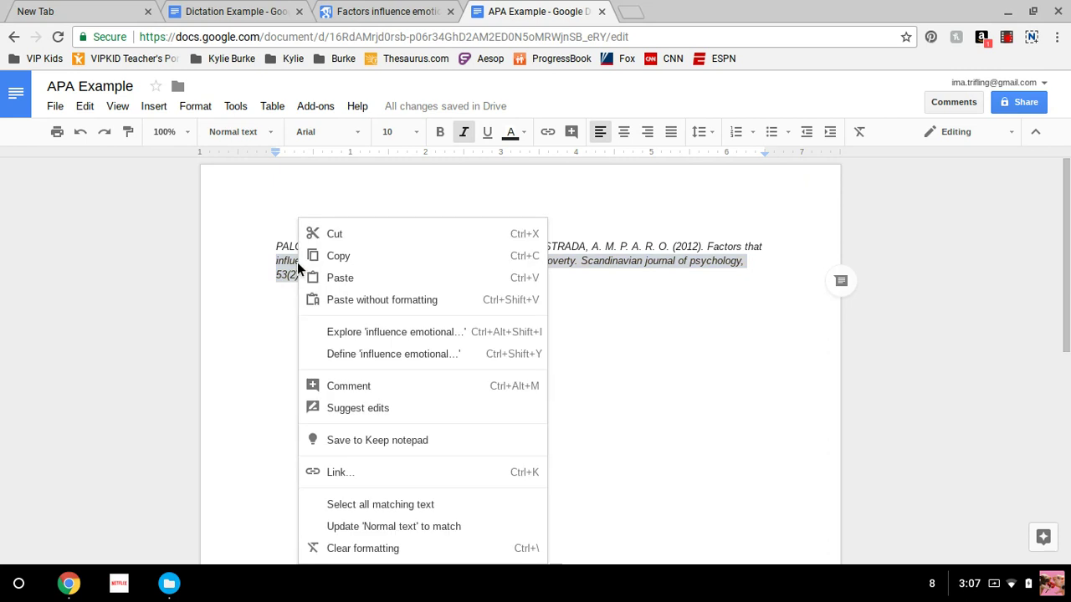
left_click(337, 234)
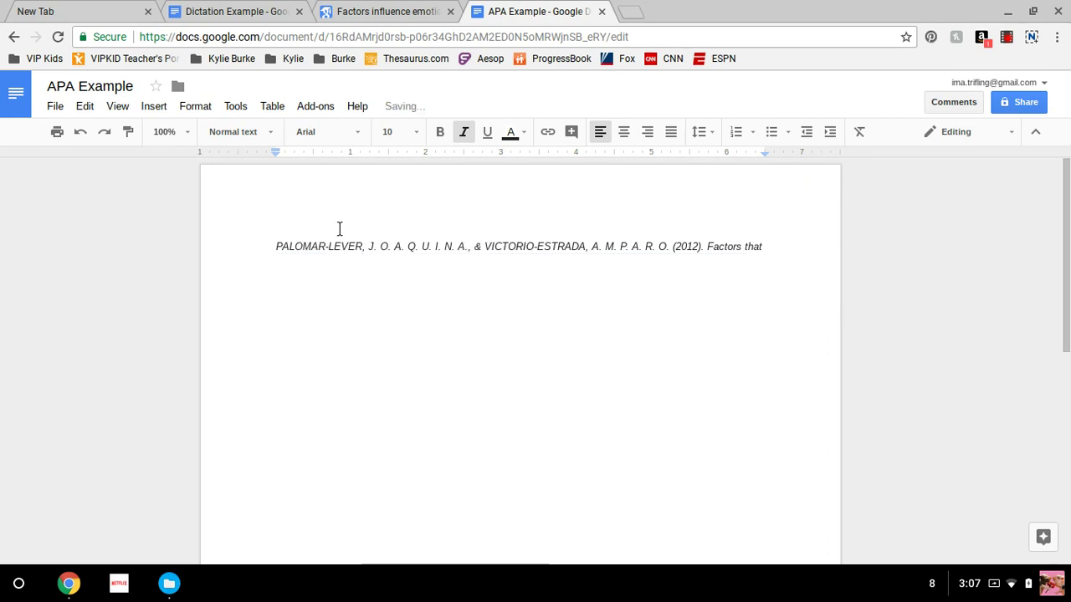
left_click(763, 246)
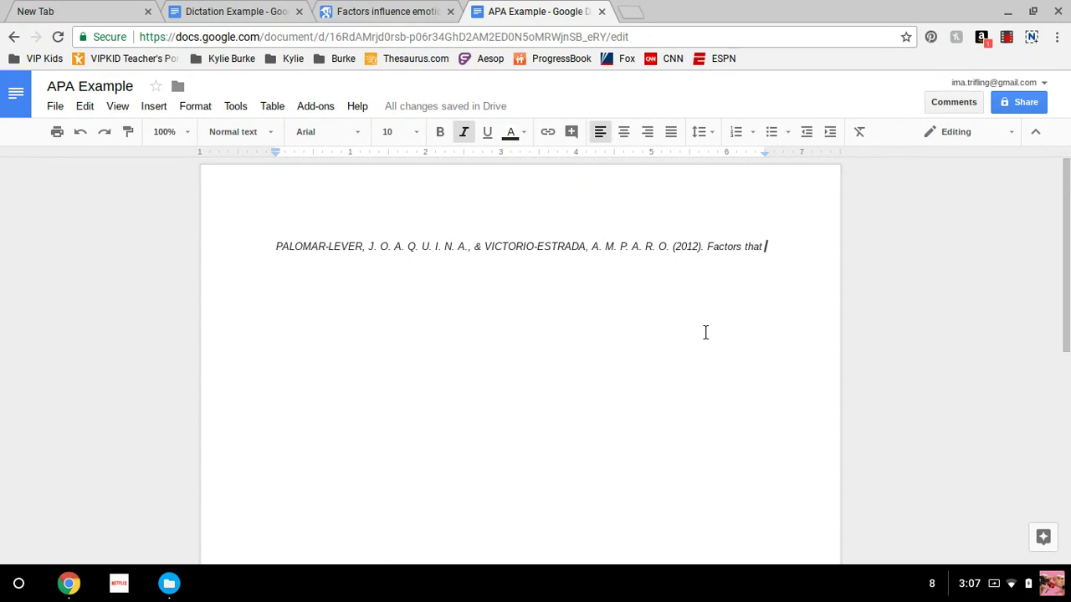
key("Return")
key("Tab")
key("ctrl+v")
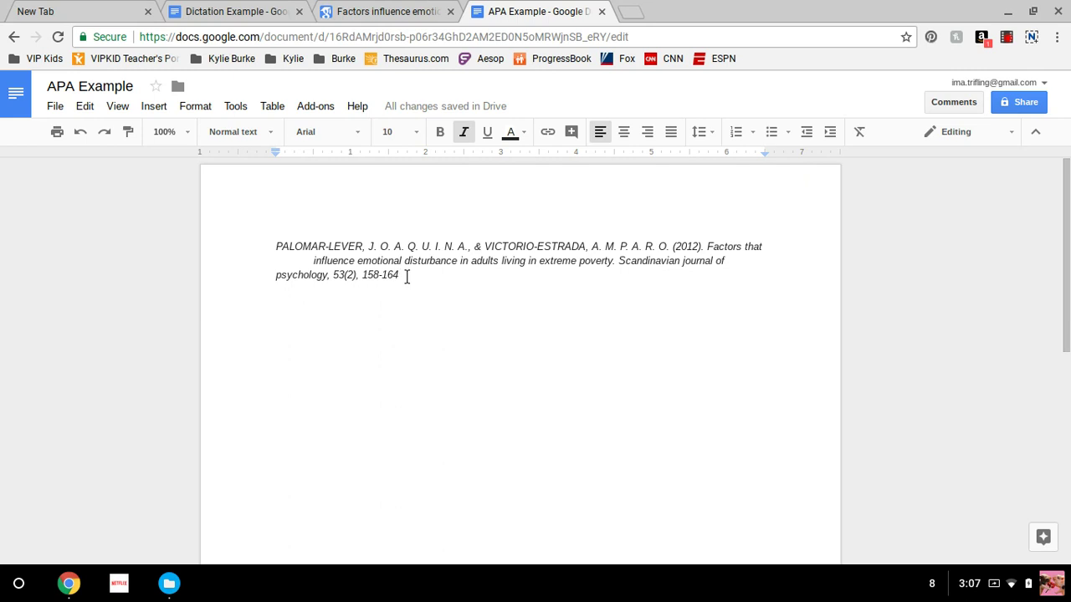
Cut "psychology, 53(2), 158-164" from the citation and paste it on its own new line indented by one tab
left_click_drag(407, 276, 269, 275)
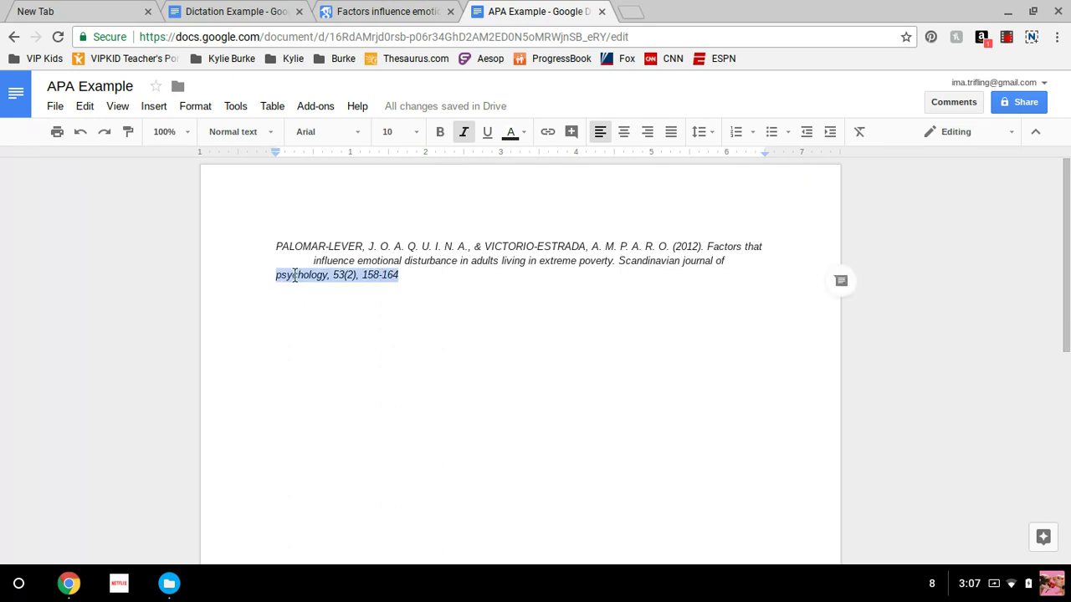
right_click(293, 275)
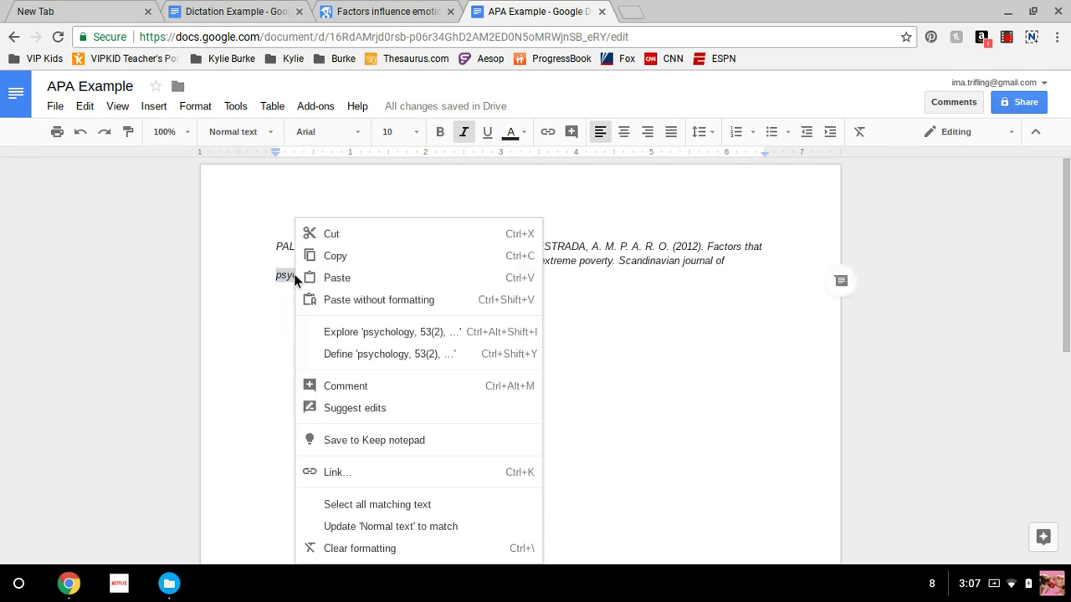
left_click(326, 233)
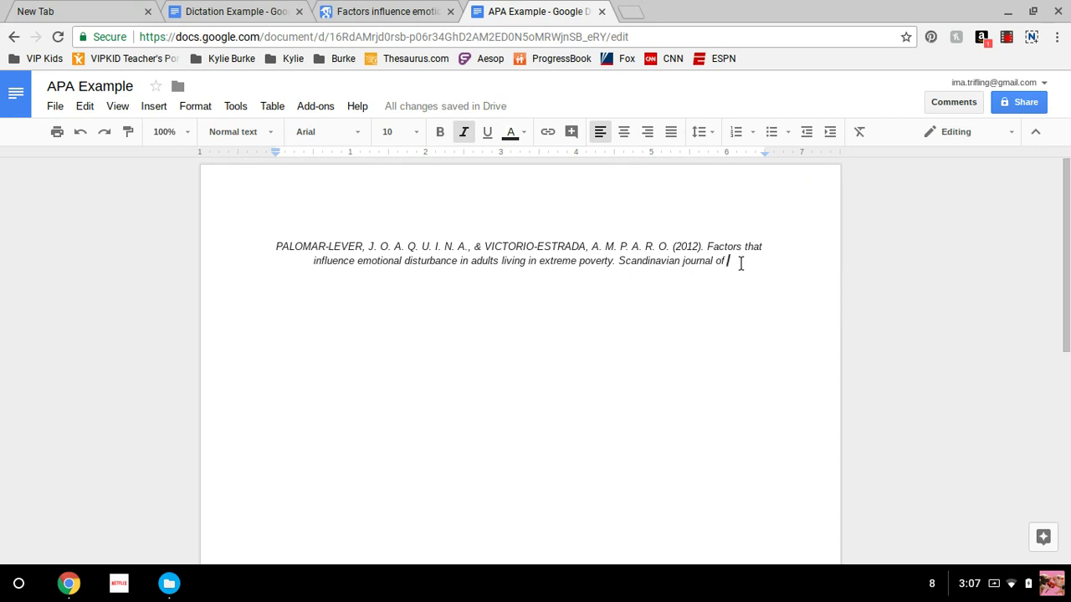
key("Return")
key("Tab")
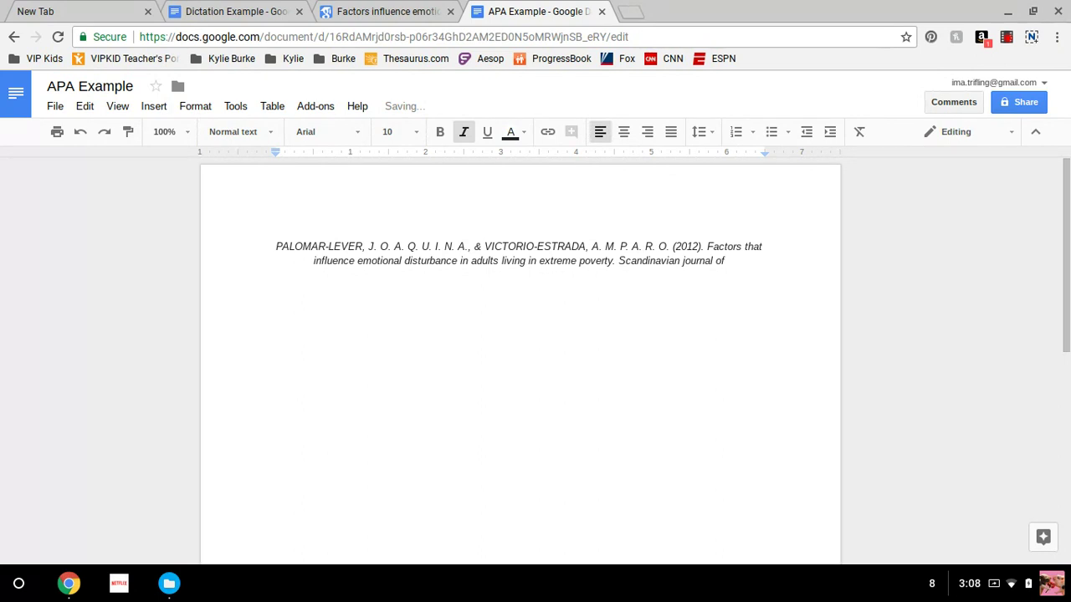
key("ctrl+v")
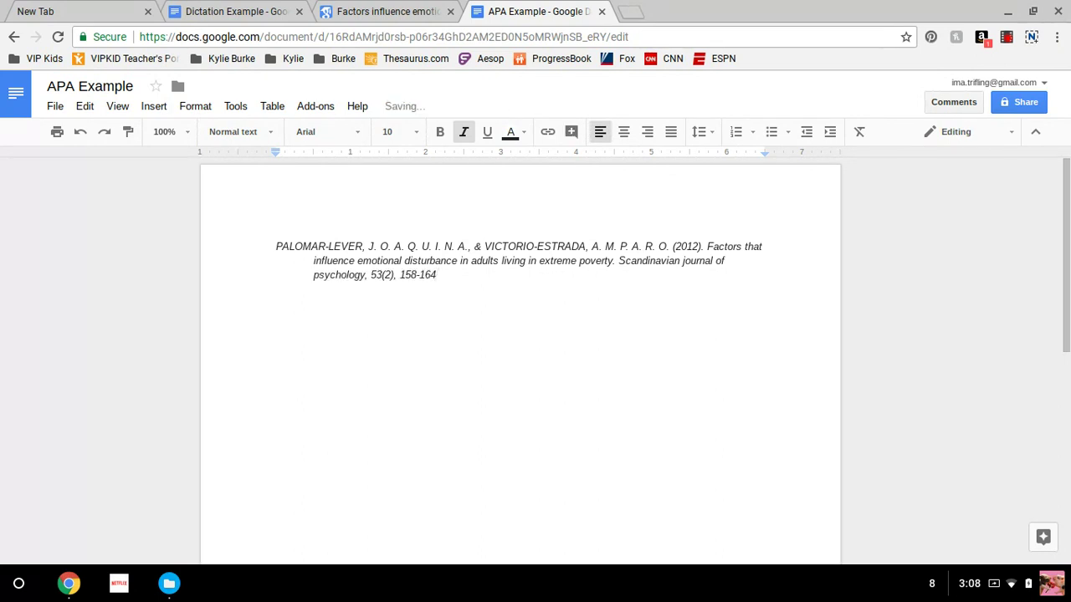